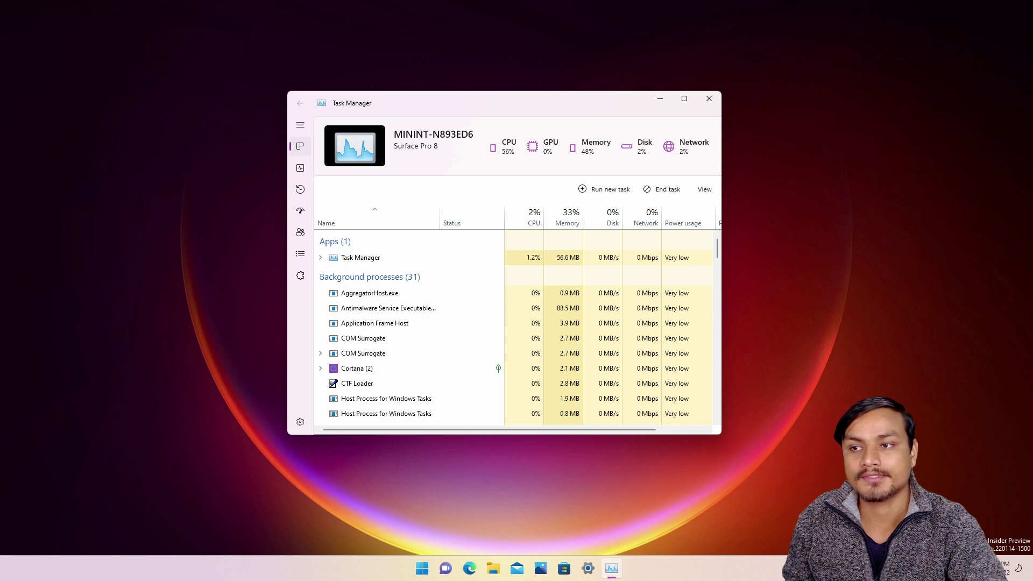
Move the redesigned Task Manager right of centre and drag the classic one over it to compare.
left_click_drag(498, 109, 499, 104)
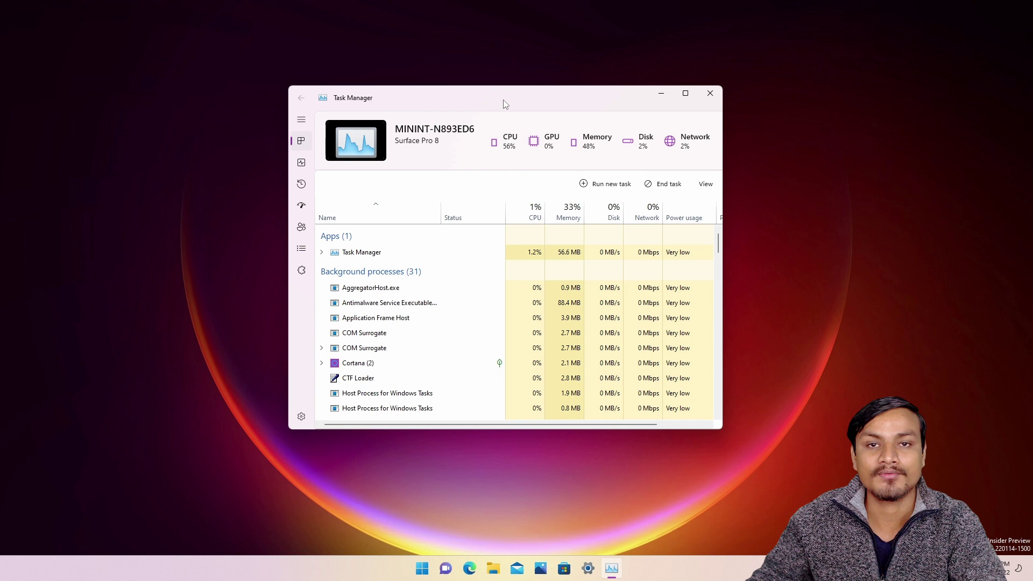
left_click_drag(505, 103, 325, 82)
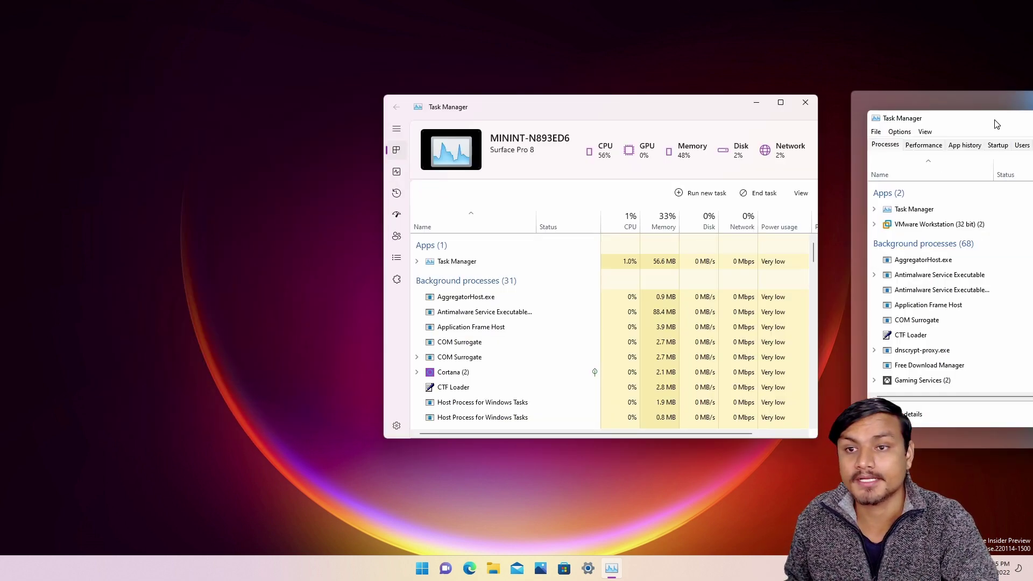
left_click_drag(975, 121, 229, 125)
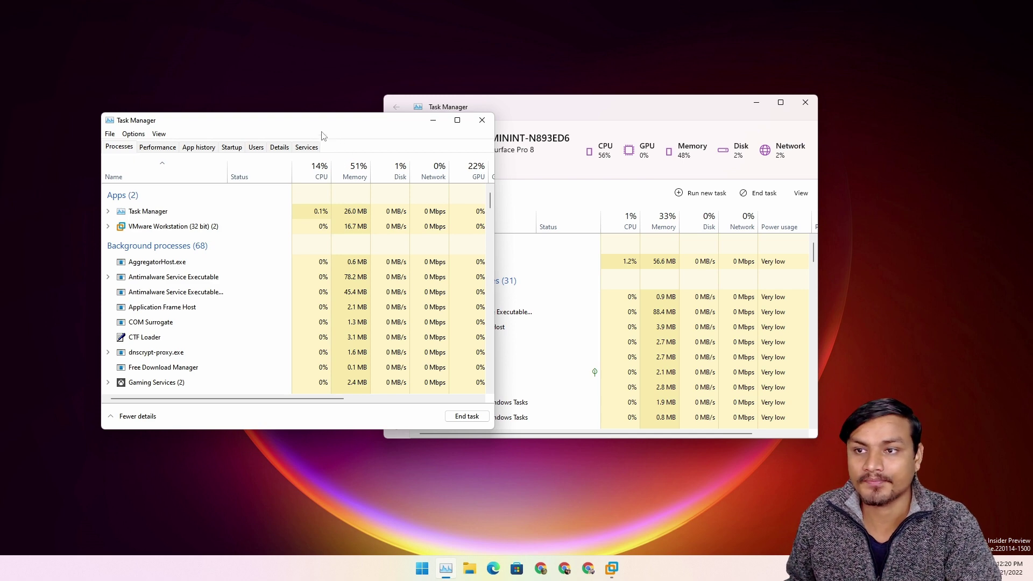
left_click_drag(328, 129, 813, 197)
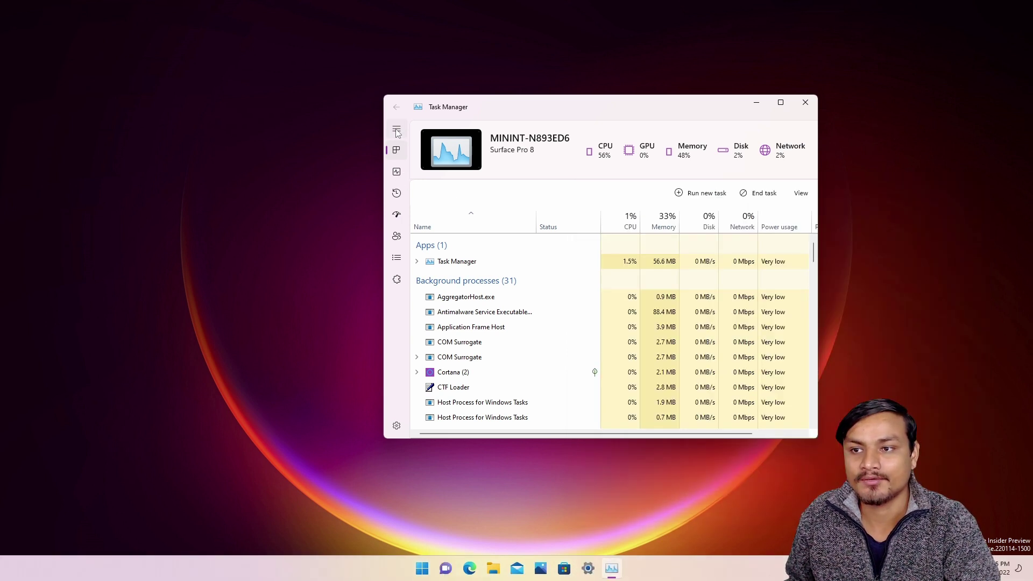
left_click(396, 130)
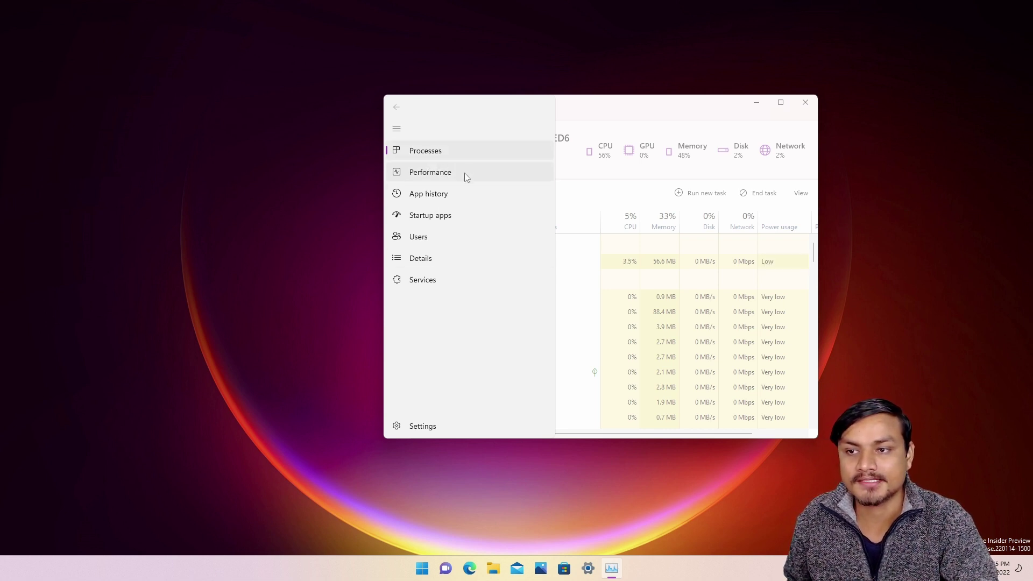
left_click(640, 125)
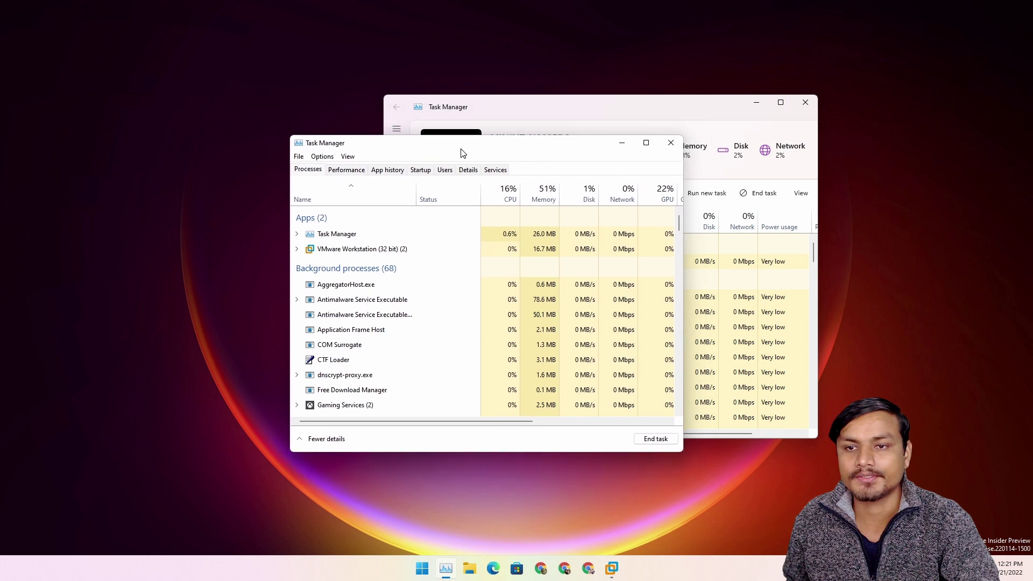
left_click_drag(461, 154, 764, 161)
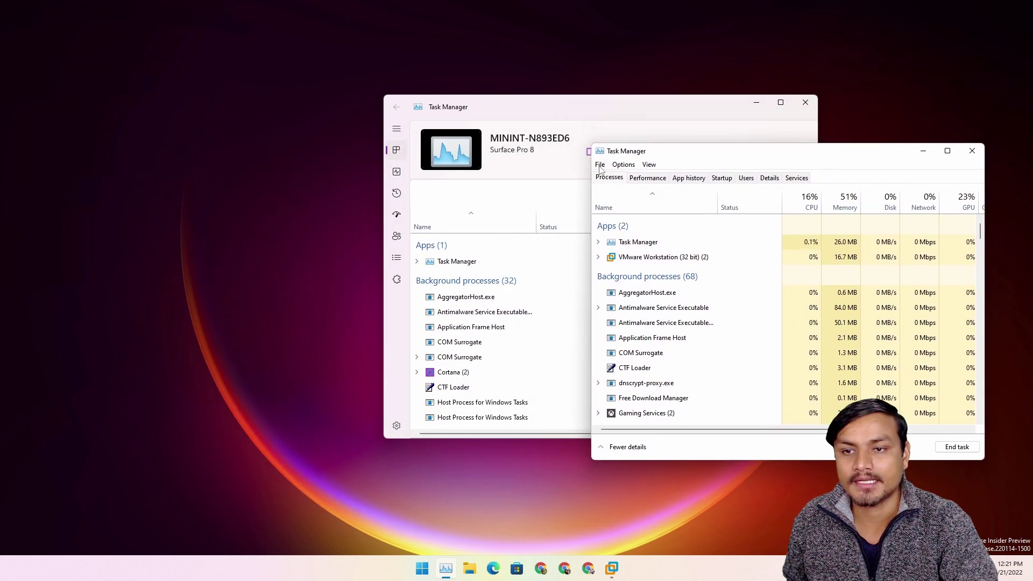
left_click(600, 164)
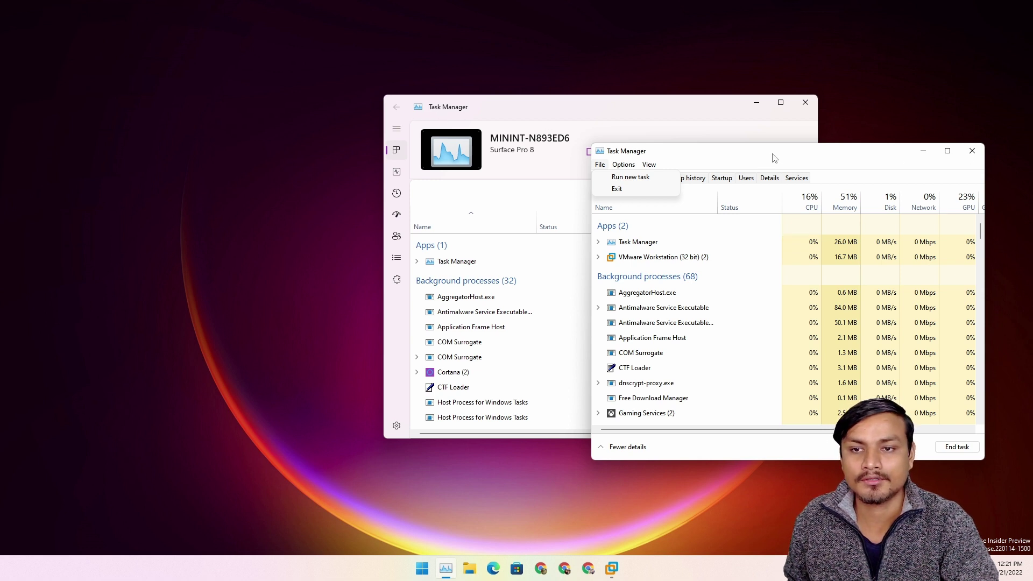
left_click(972, 155)
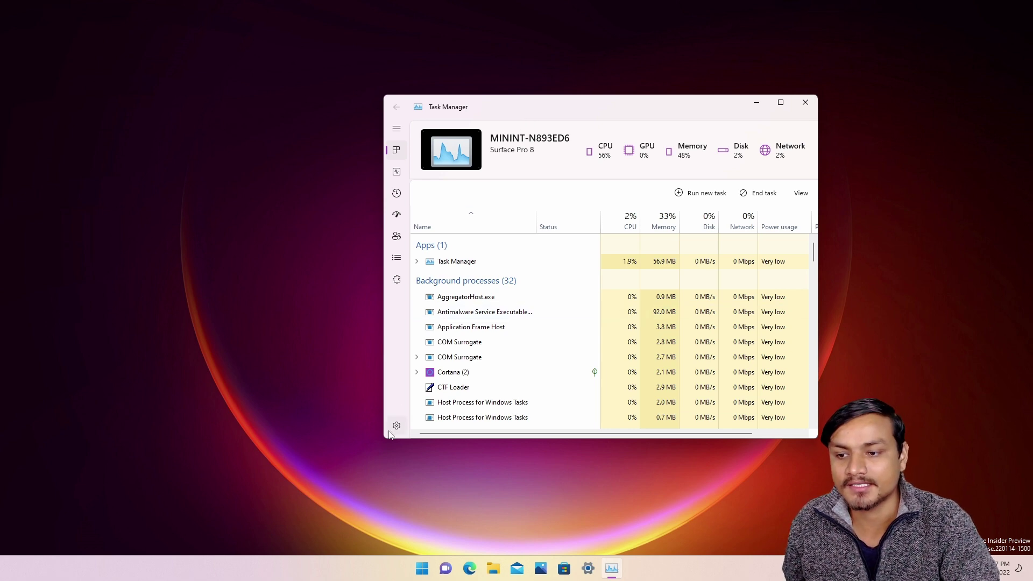
left_click(397, 171)
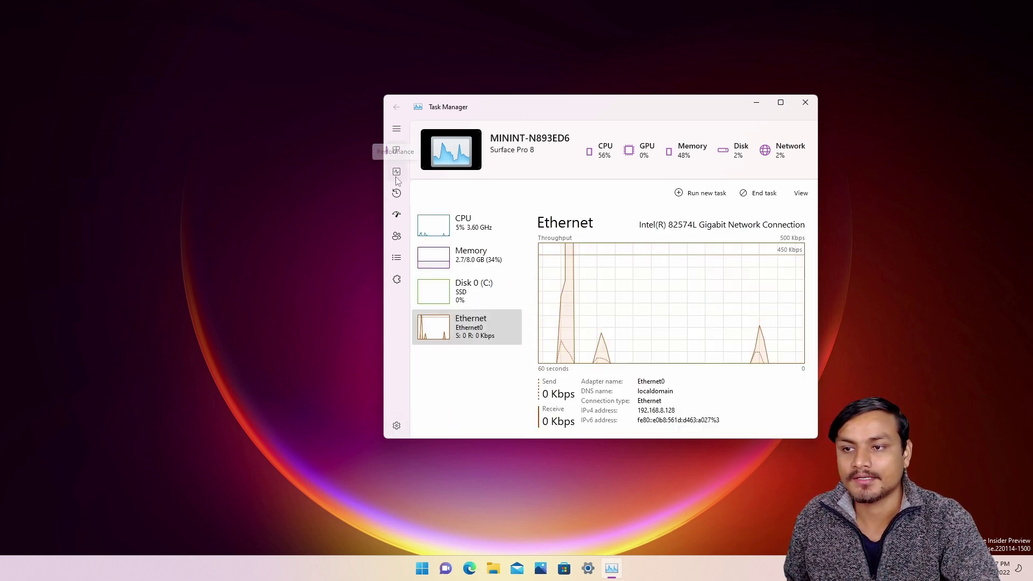
left_click(397, 193)
left_click(396, 214)
left_click(396, 236)
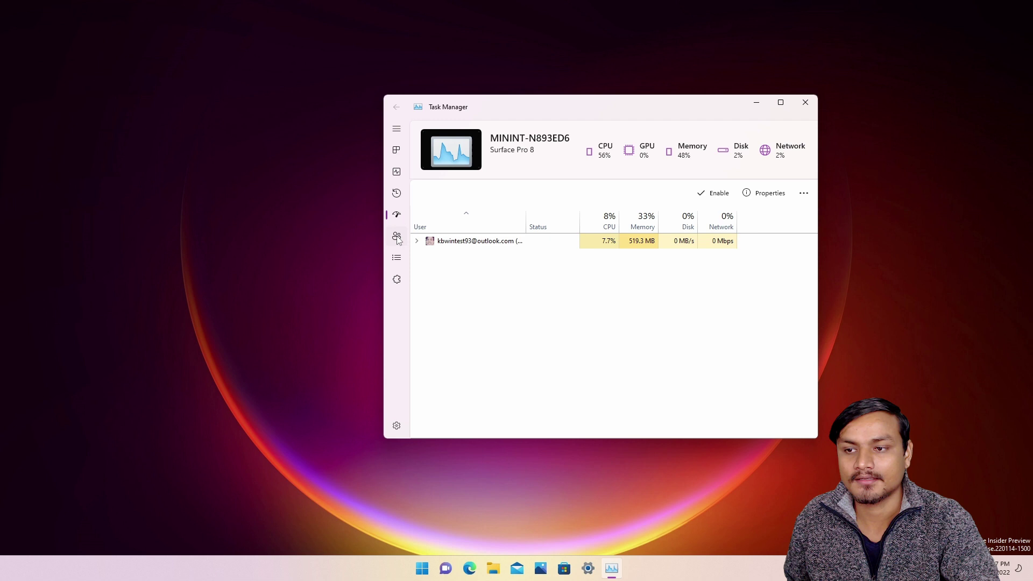
left_click(396, 258)
left_click(396, 150)
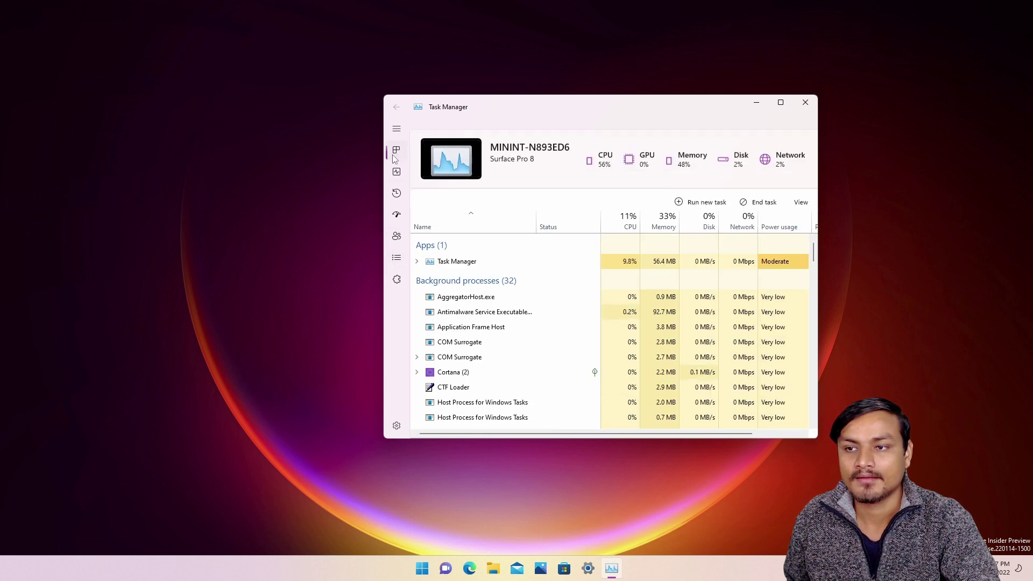
left_click(397, 132)
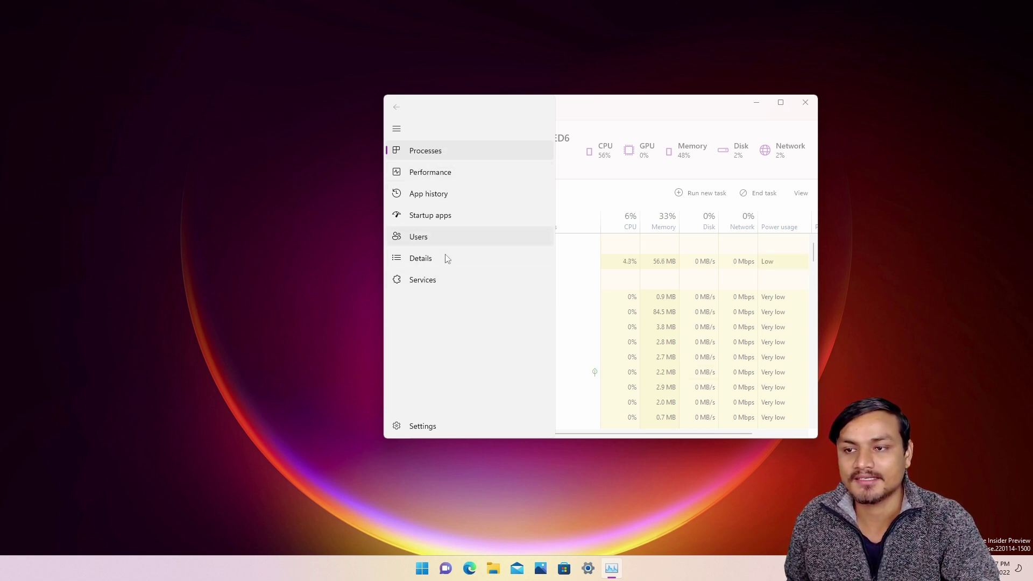
left_click(397, 129)
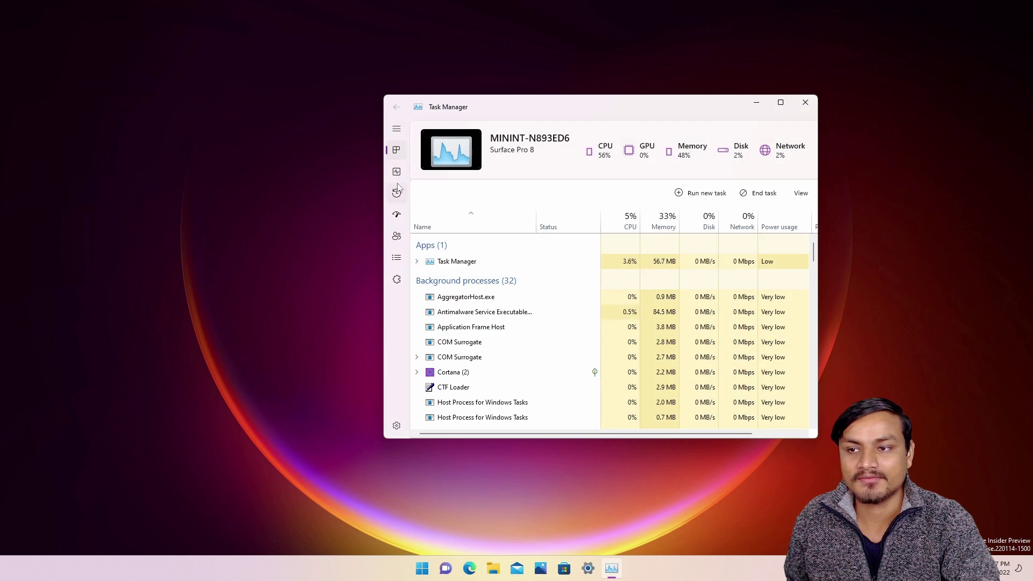
left_click(781, 102)
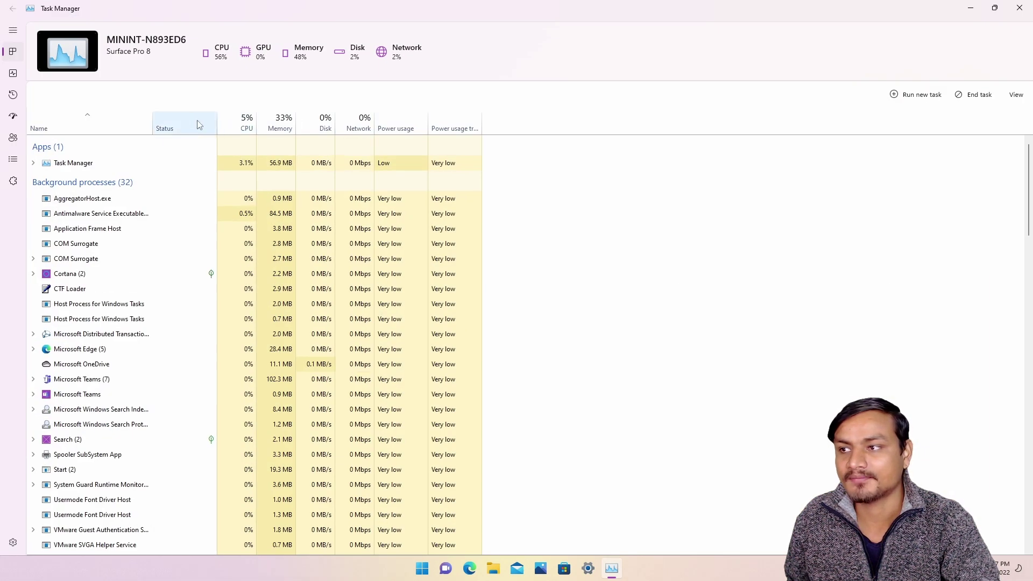
left_click(993, 11)
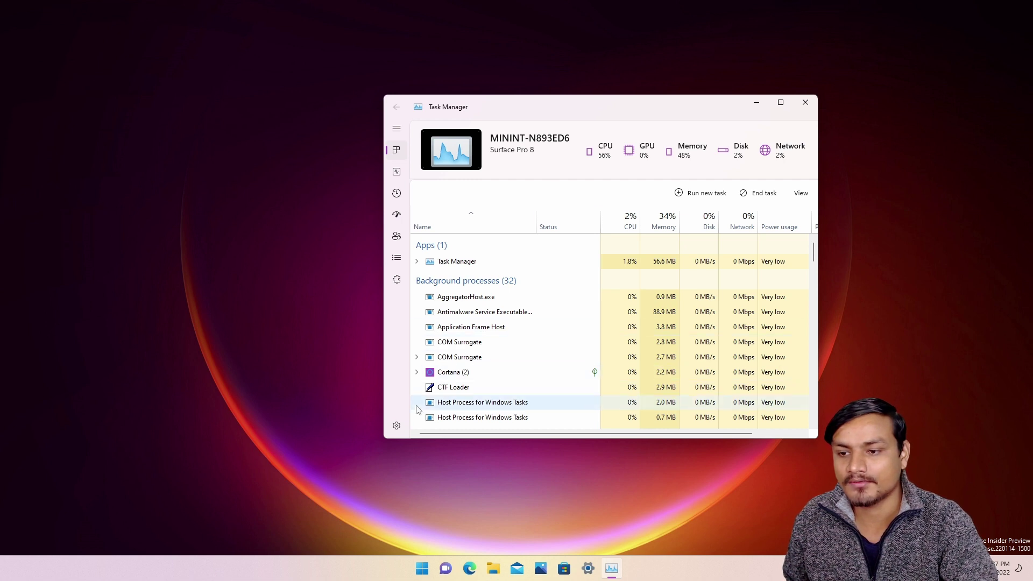
left_click(396, 427)
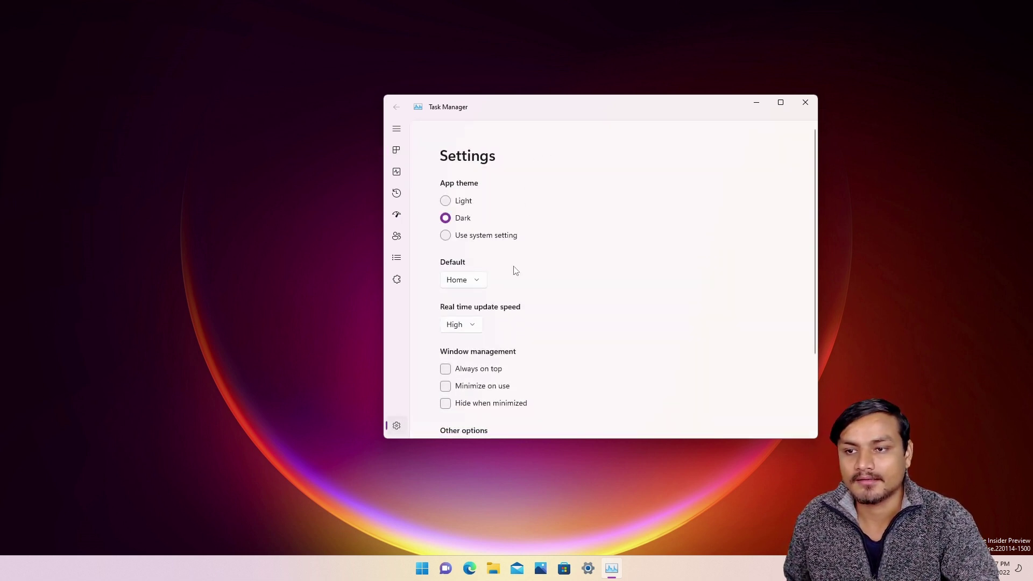
scroll(528, 280, "down", 2)
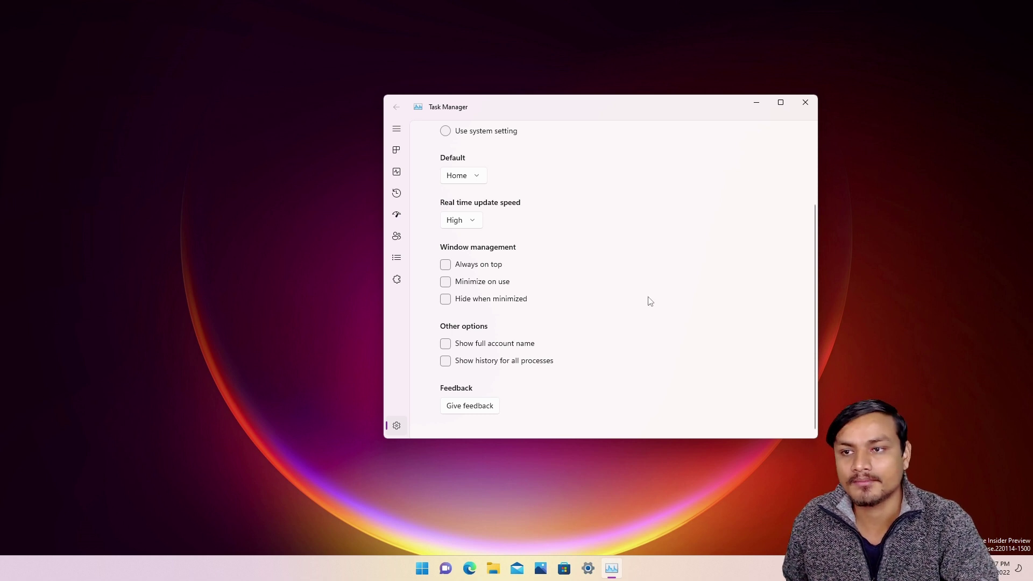
scroll(648, 299, "up", 2)
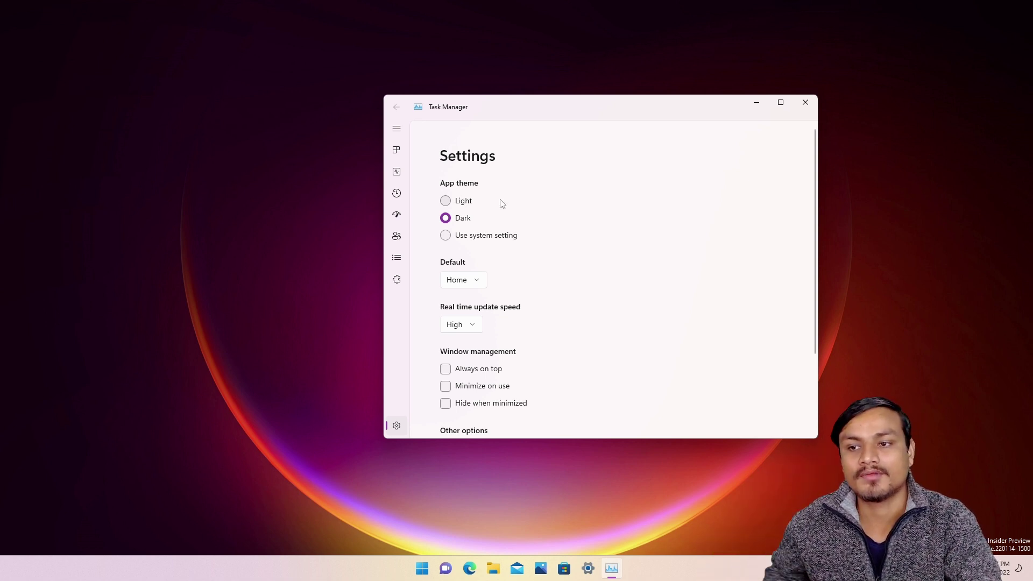
left_click(449, 202)
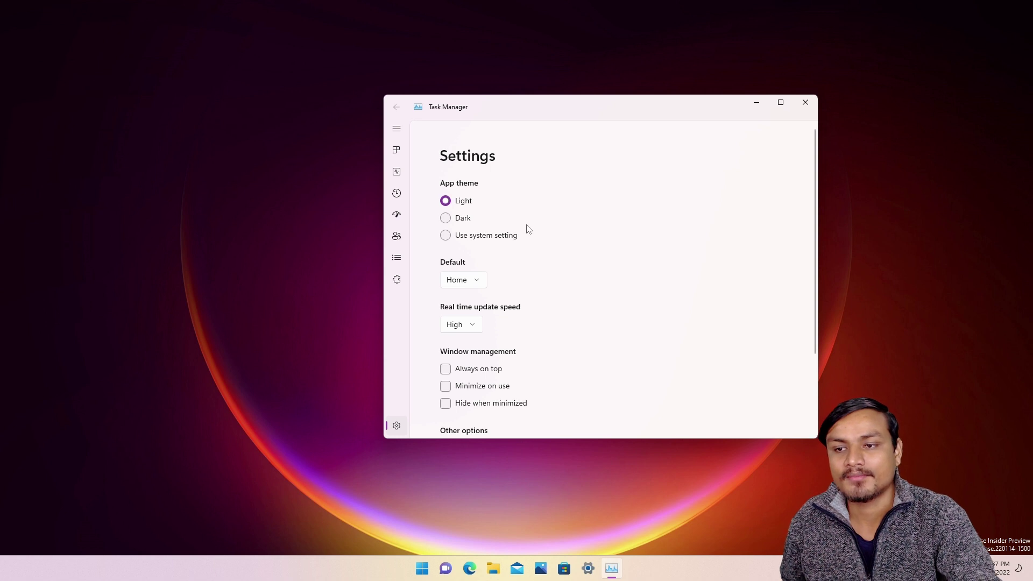
left_click(445, 218)
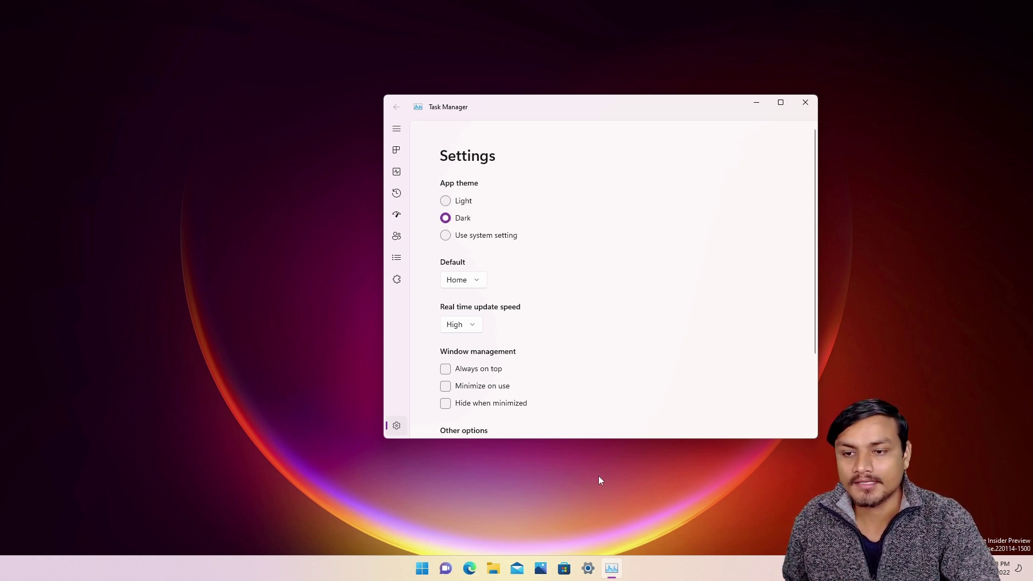
Show Task Manager's Processes page using the expanded, labelled sidebar.
key("alt+Tab")
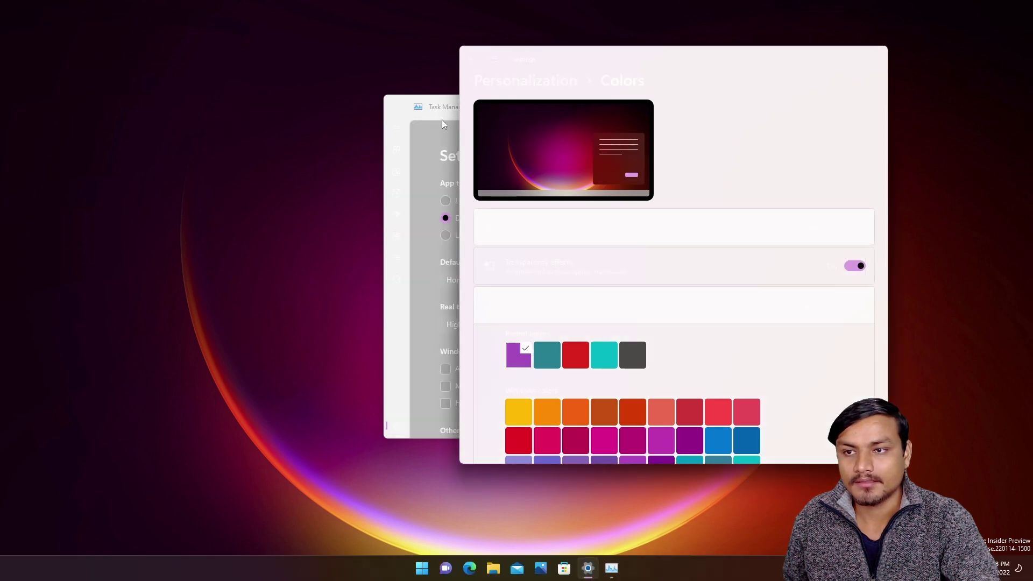
left_click(439, 107)
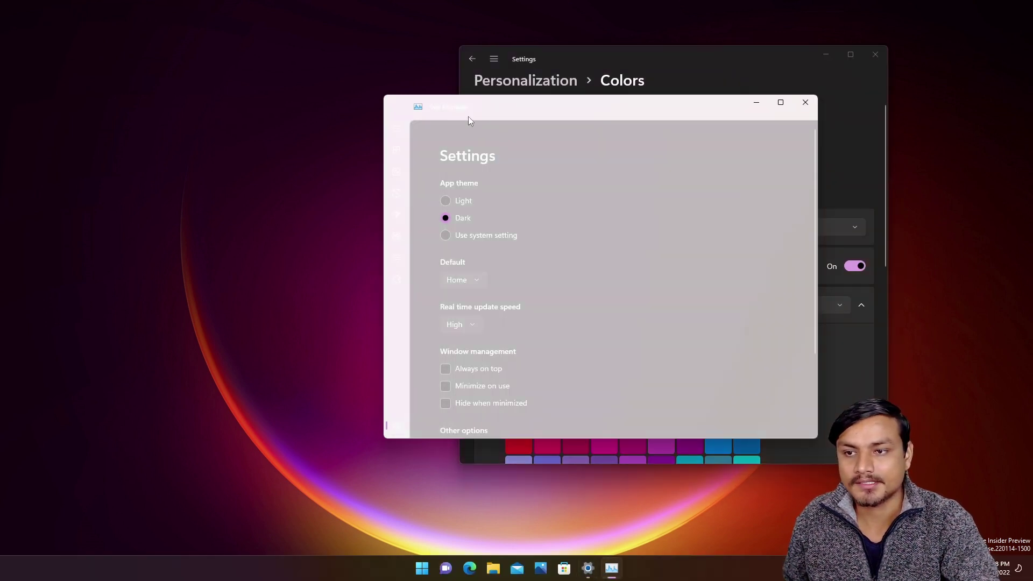
left_click(396, 129)
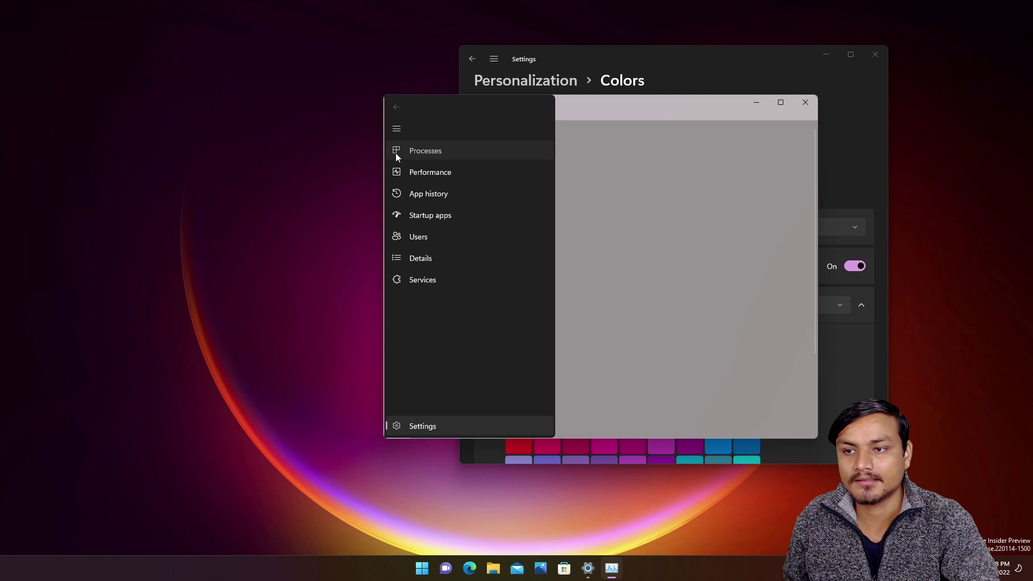
left_click(395, 152)
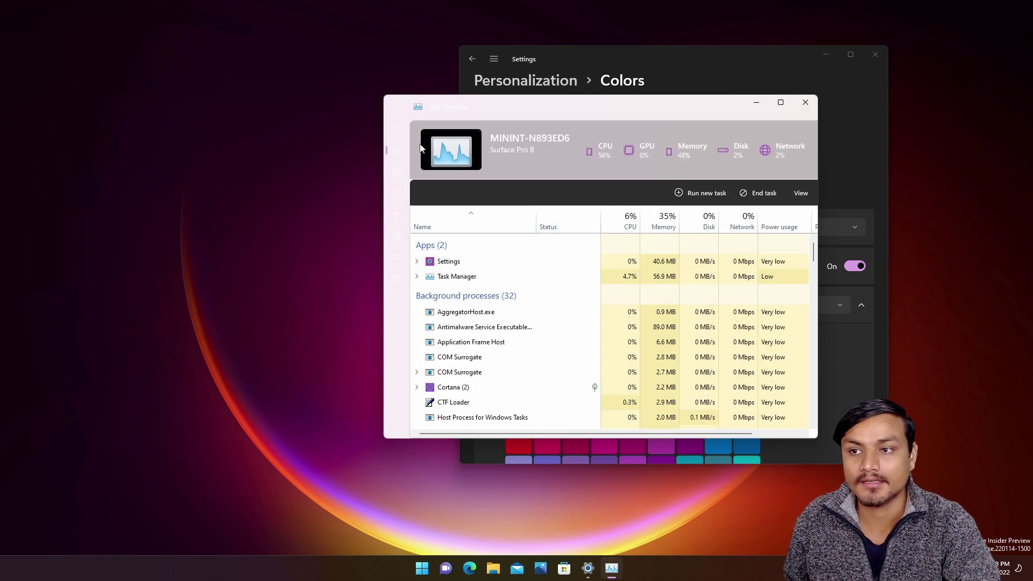
left_click(396, 130)
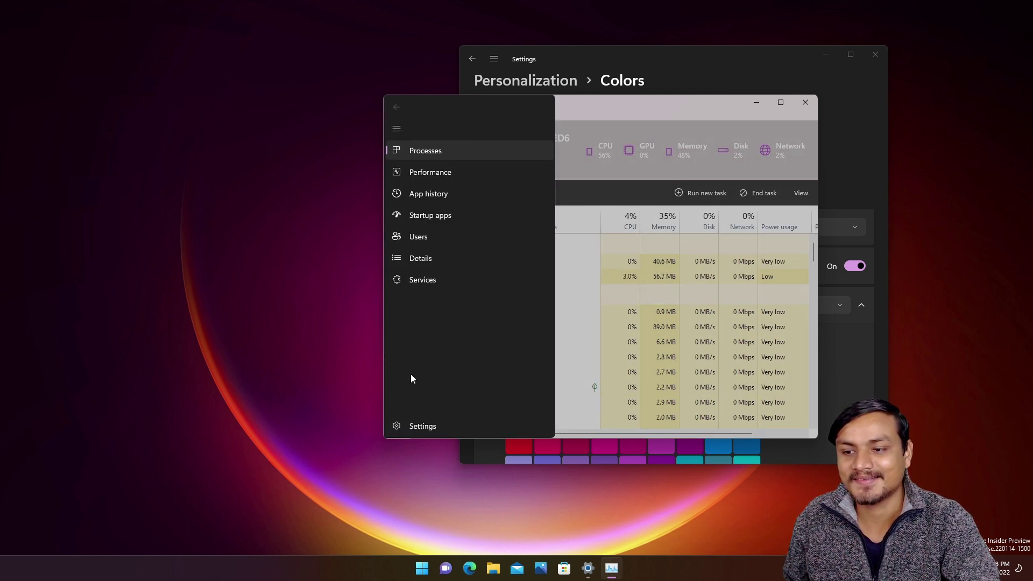
Set Choose your mode to Light in Windows Settings, then close Settings.
left_click(588, 565)
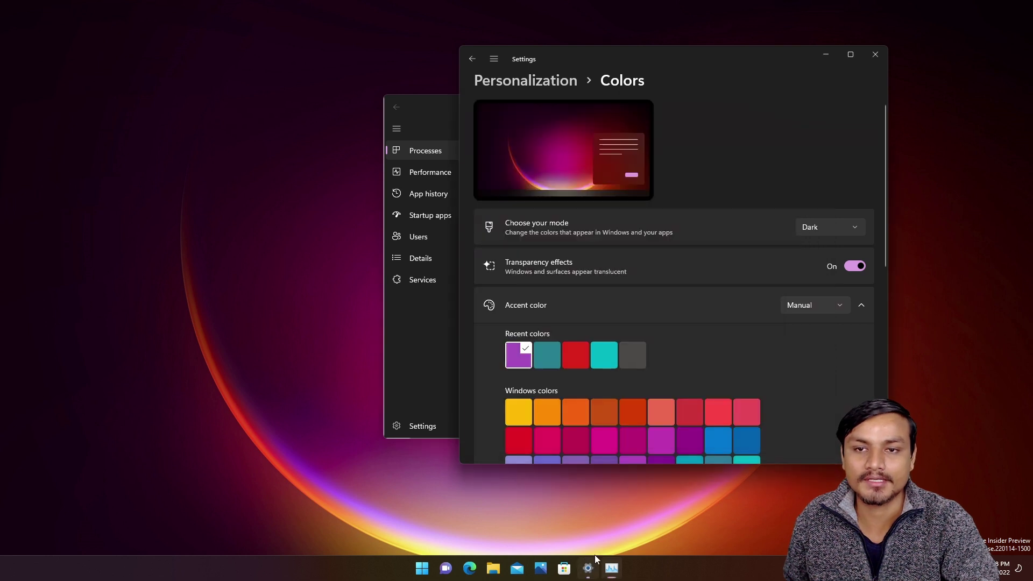
left_click(825, 231)
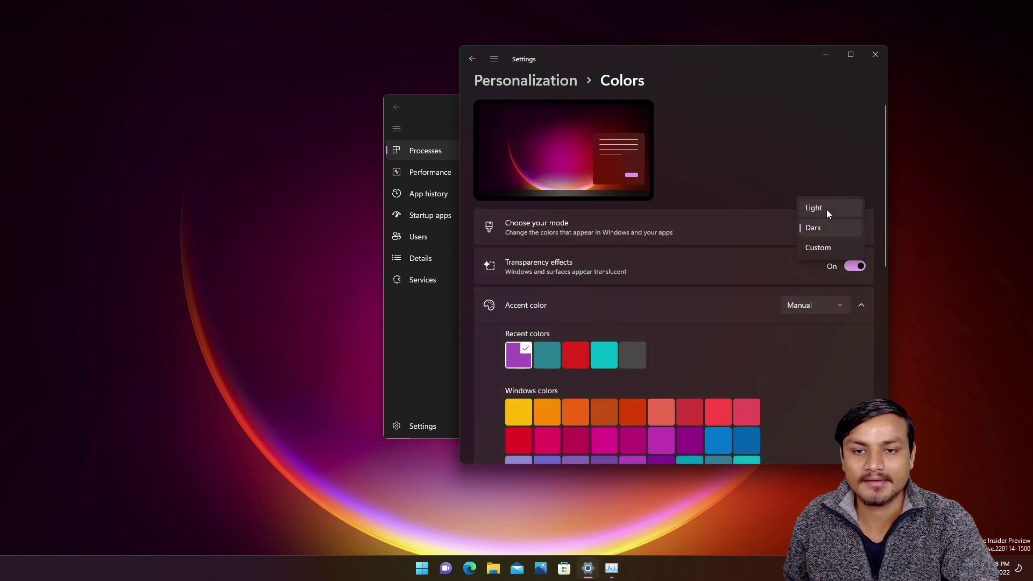
left_click(826, 210)
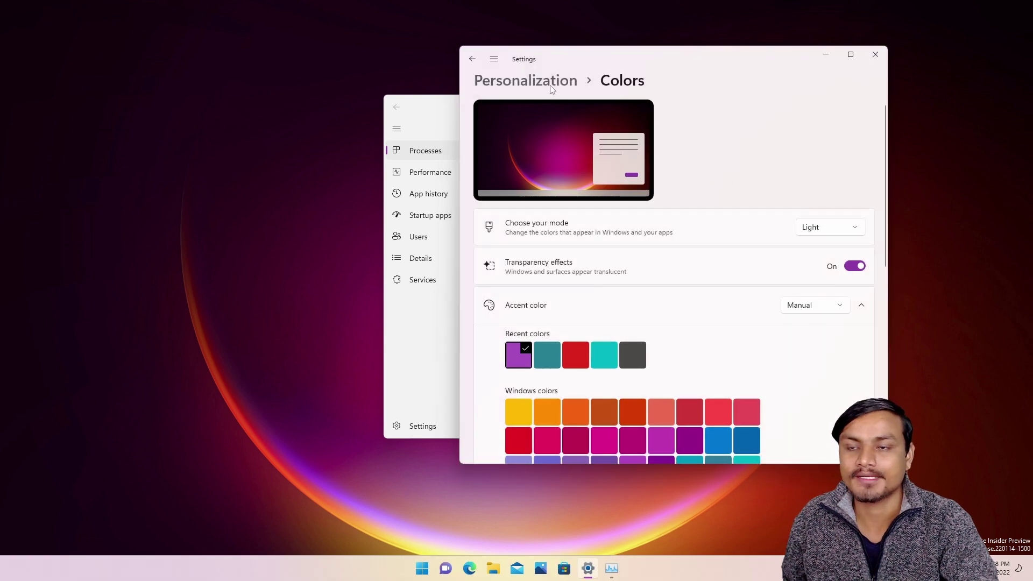
left_click(875, 54)
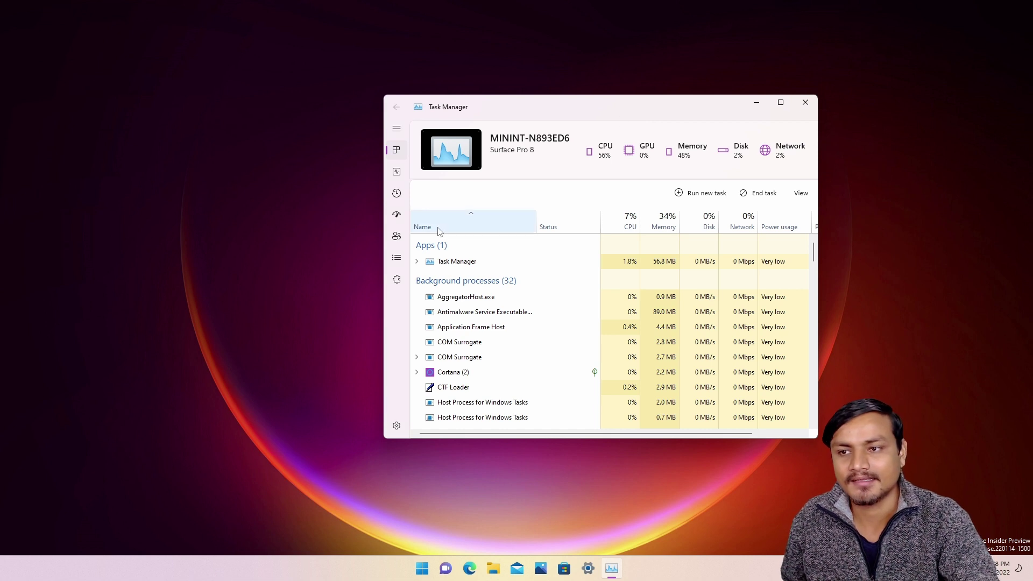
Expand then collapse the sidebar page list, view Details, and switch to the Services page.
left_click(397, 128)
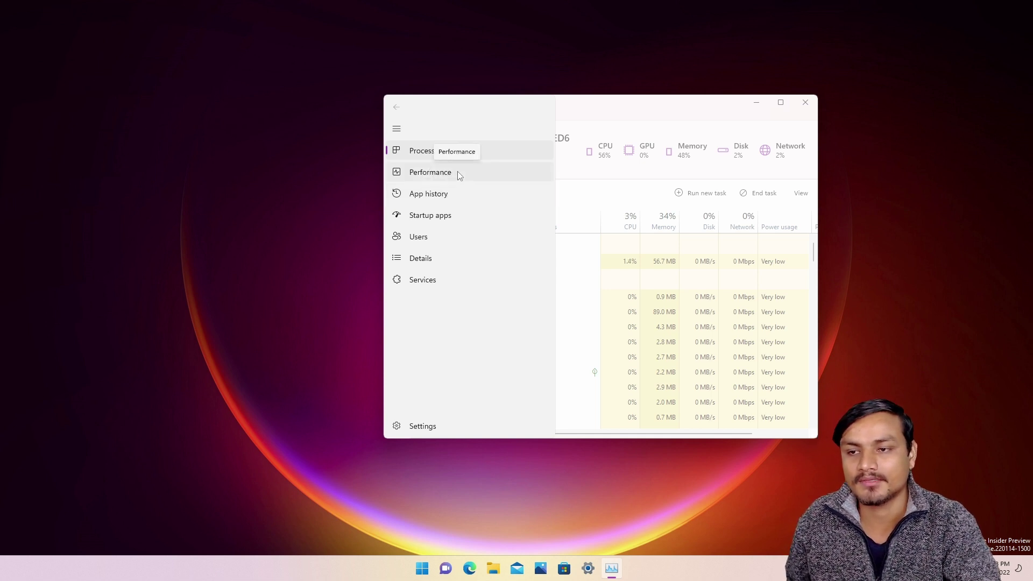
left_click(629, 120)
scroll(510, 279, "down", 2)
scroll(538, 285, "up", 2)
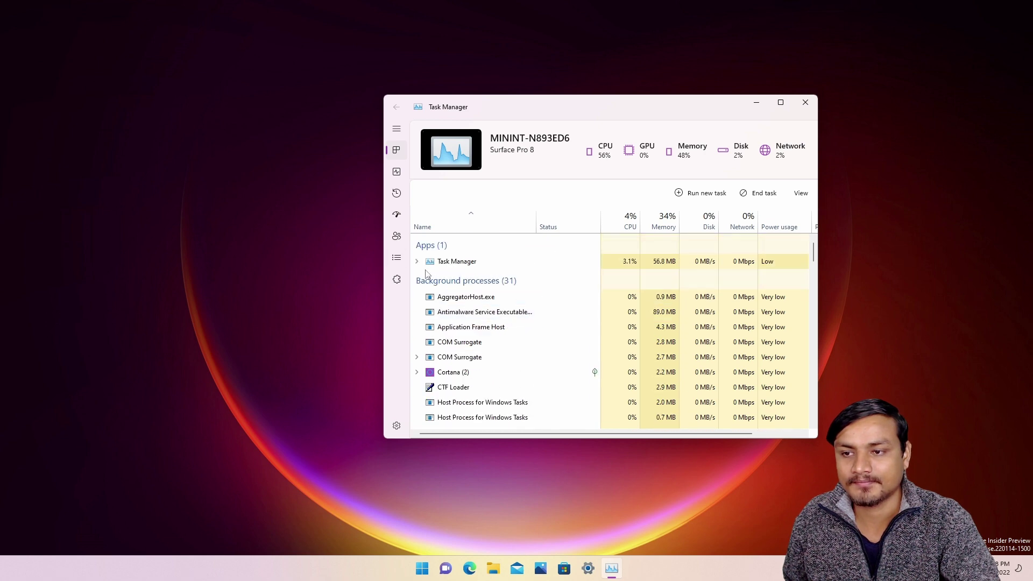
left_click(396, 259)
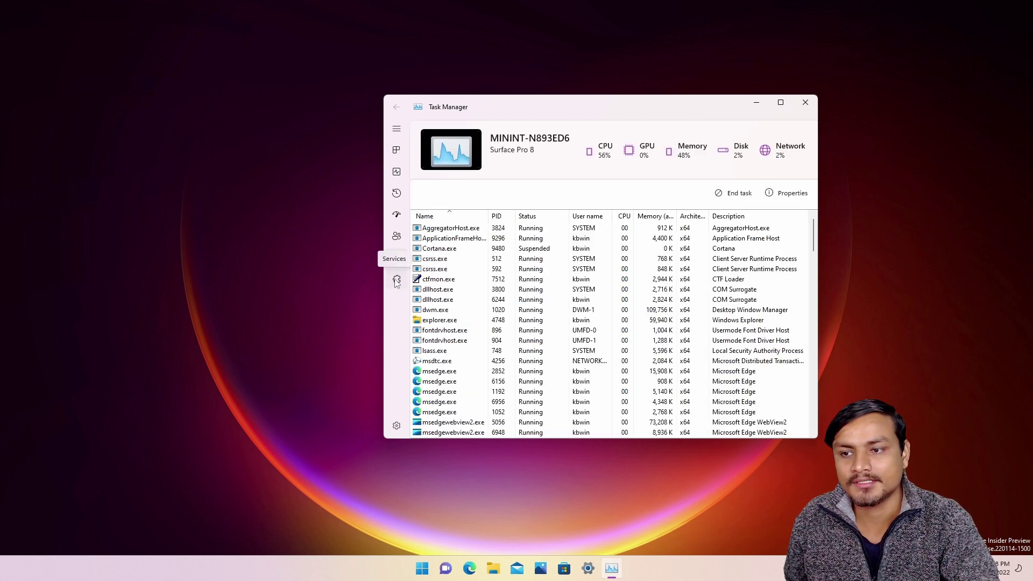
left_click(397, 279)
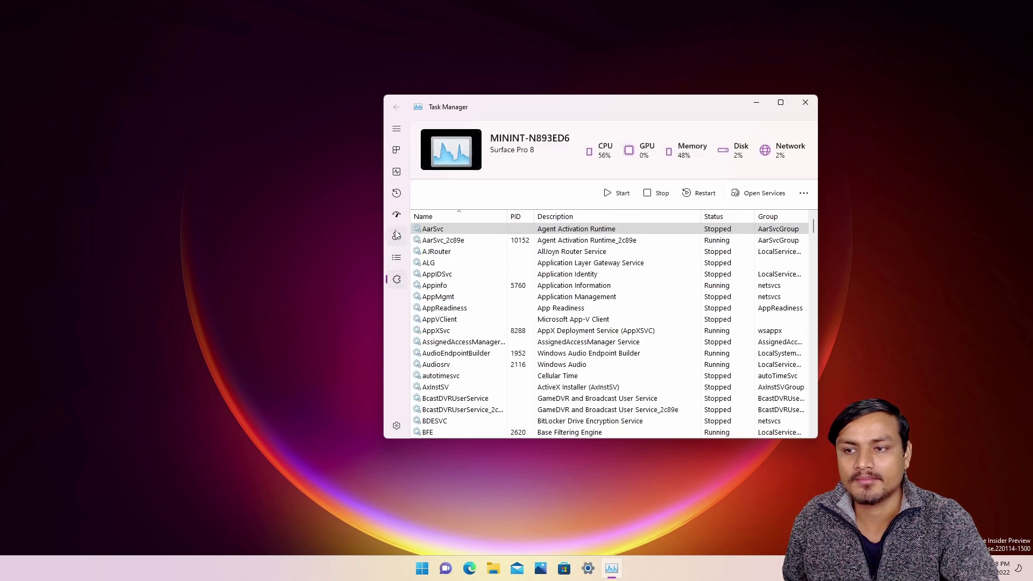
View the Startup apps page, then close Task Manager.
left_click(397, 215)
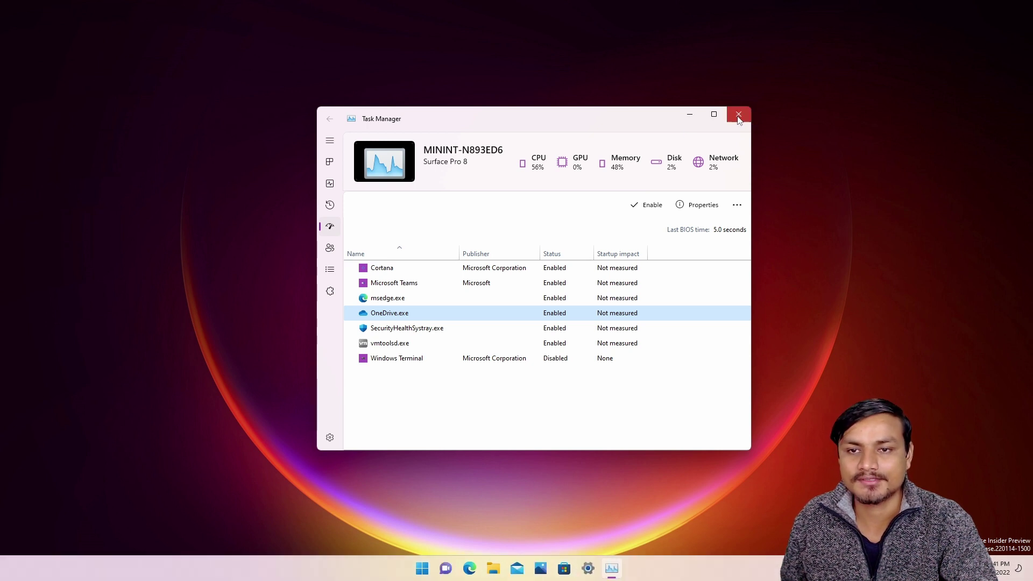
left_click(739, 115)
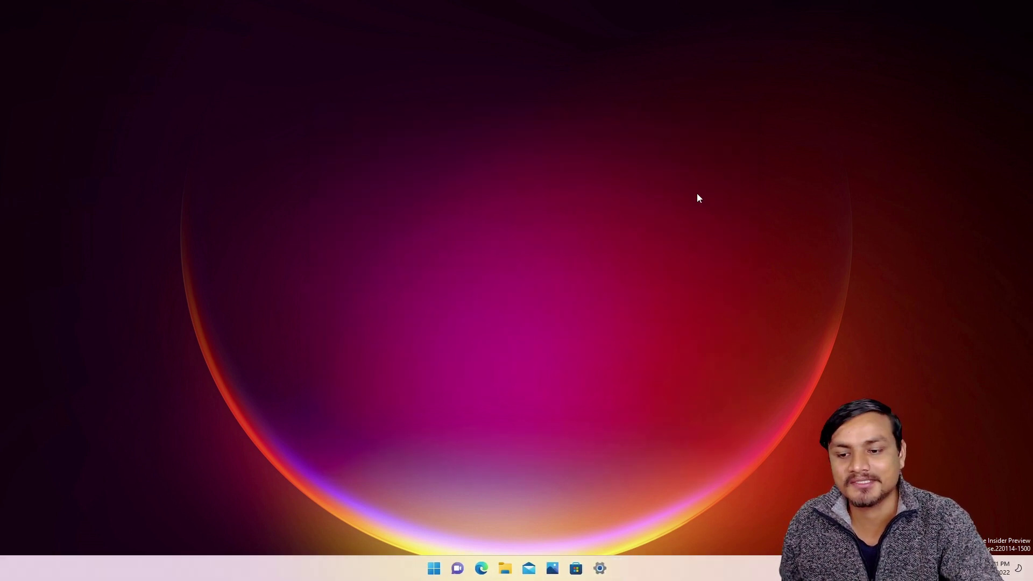